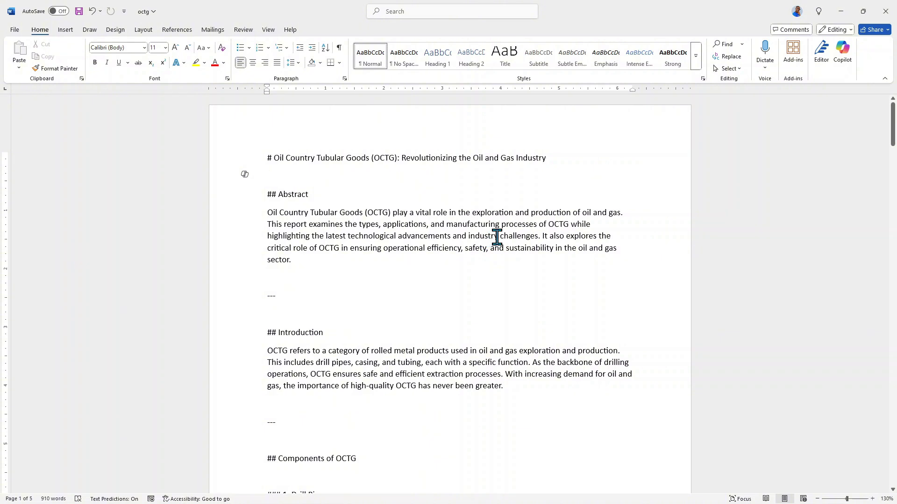
Review the unformatted OCTG report from its title through the References section to see which headings and body text need formatting.
scroll(496, 237, down, 2)
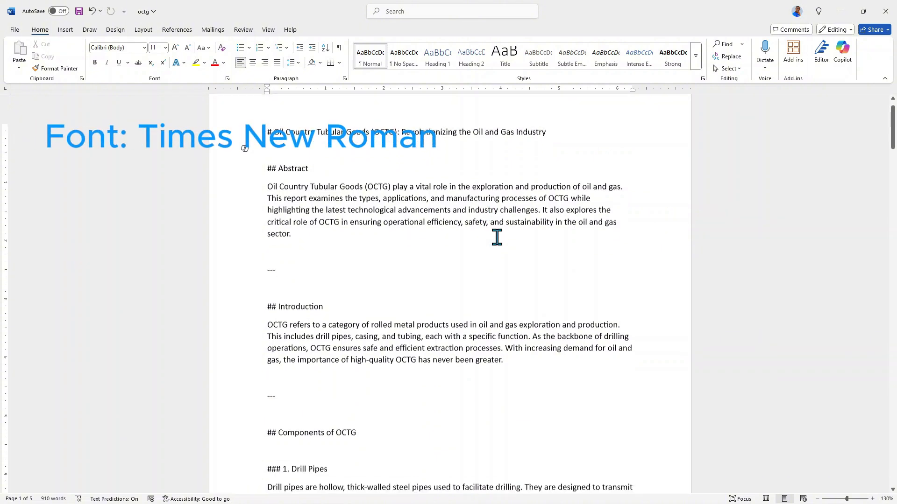
scroll(497, 237, up, 2)
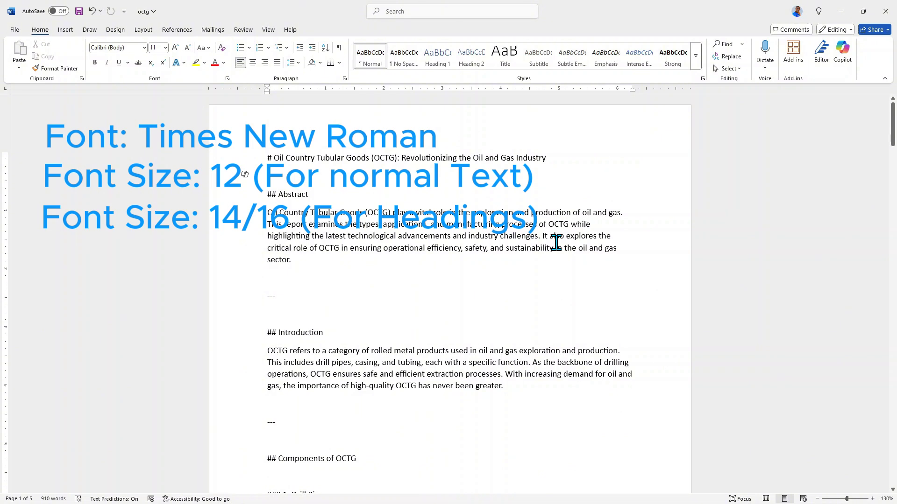
scroll(555, 242, down, 8)
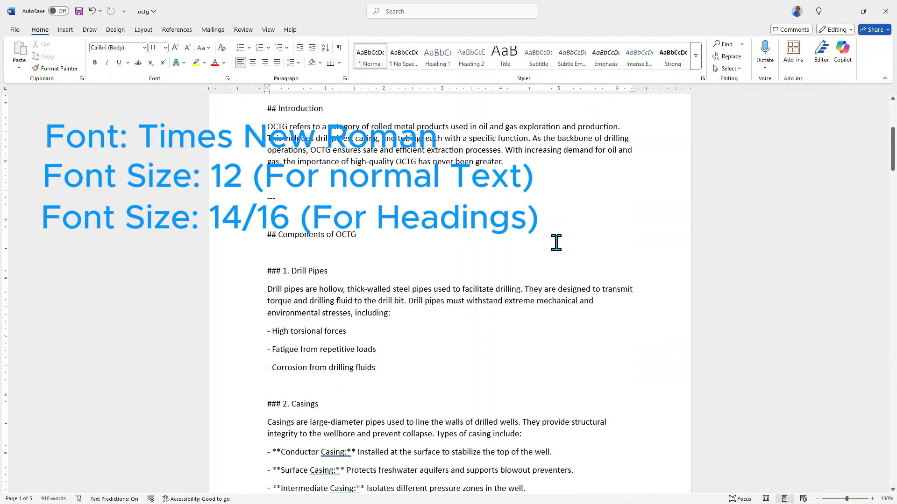
scroll(556, 242, up, 3)
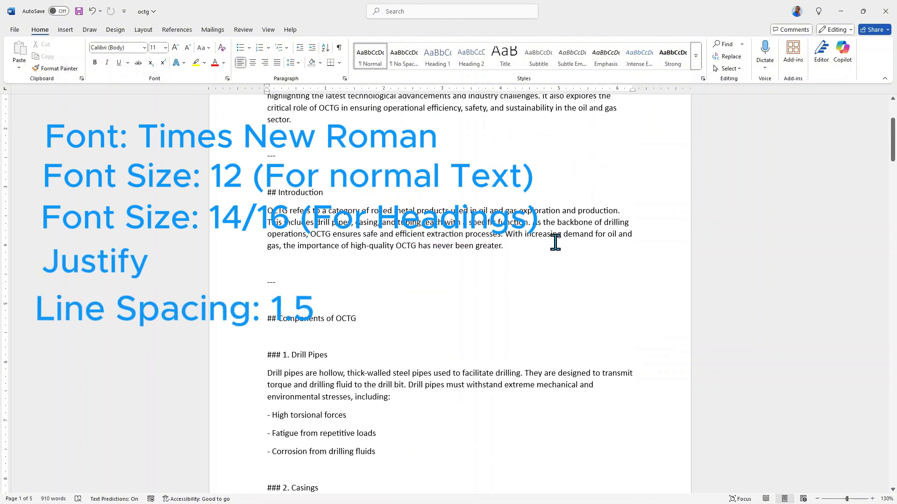
scroll(555, 242, down, 12)
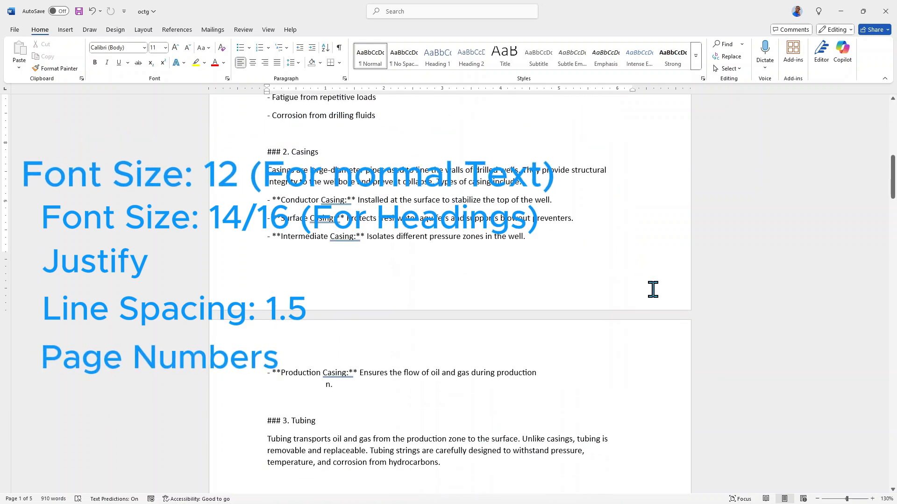
scroll(640, 274, up, 6)
scroll(633, 269, down, 20)
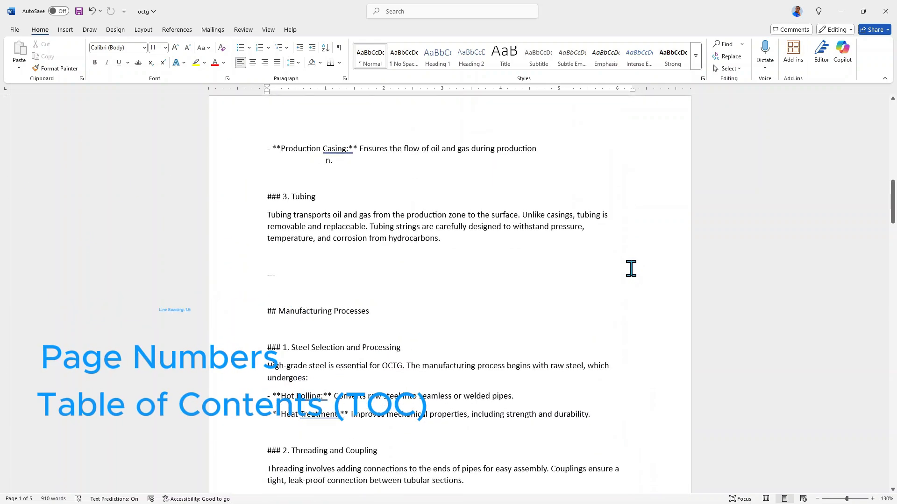
scroll(629, 268, down, 16)
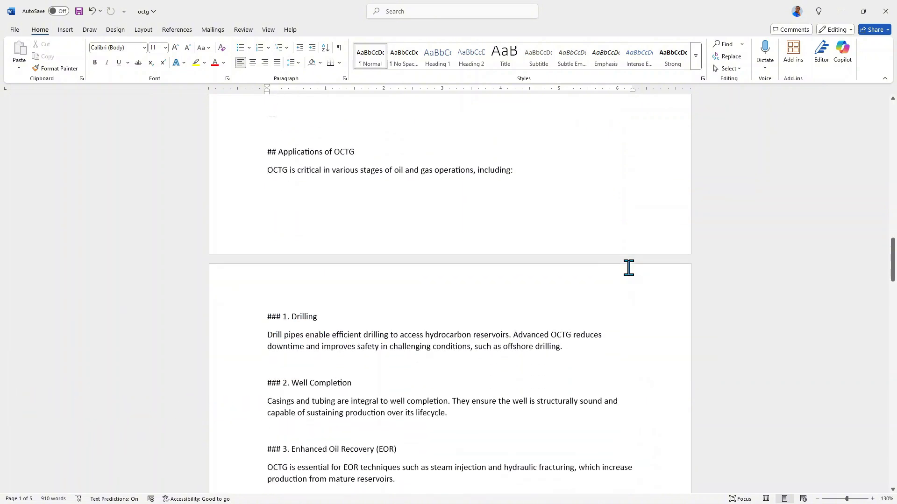
scroll(629, 269, down, 12)
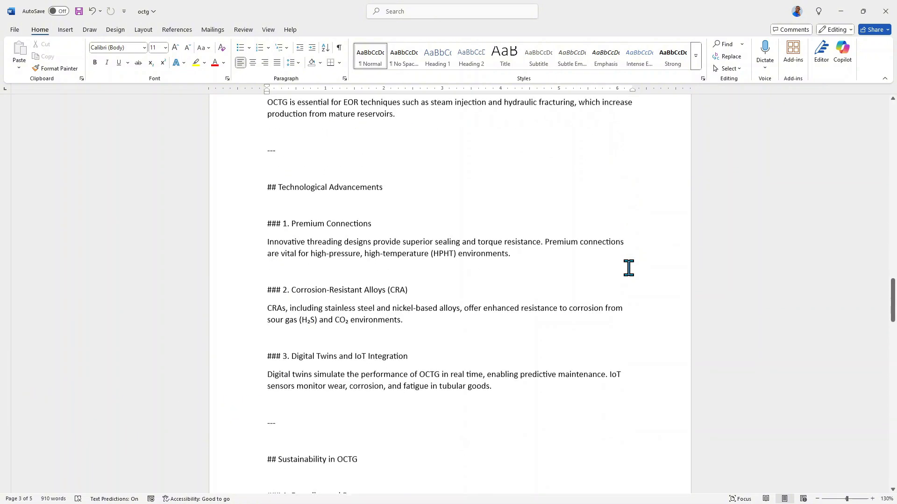
scroll(629, 269, down, 13)
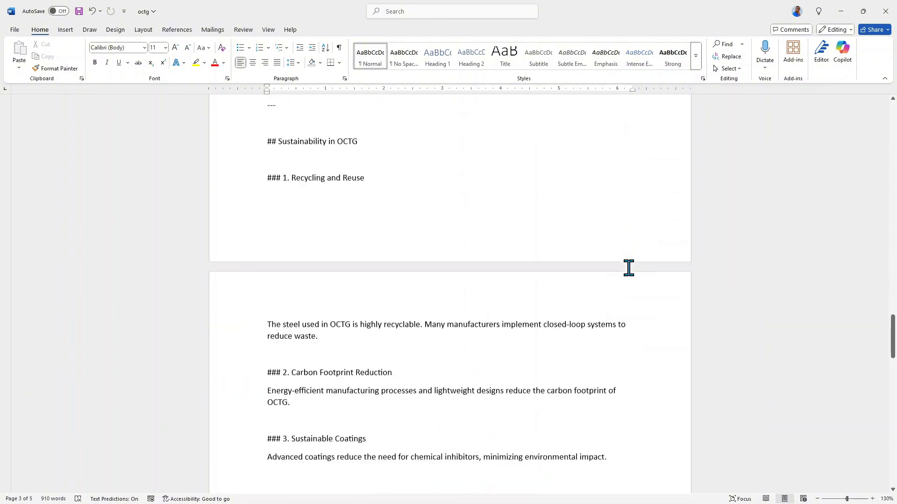
scroll(629, 269, down, 11)
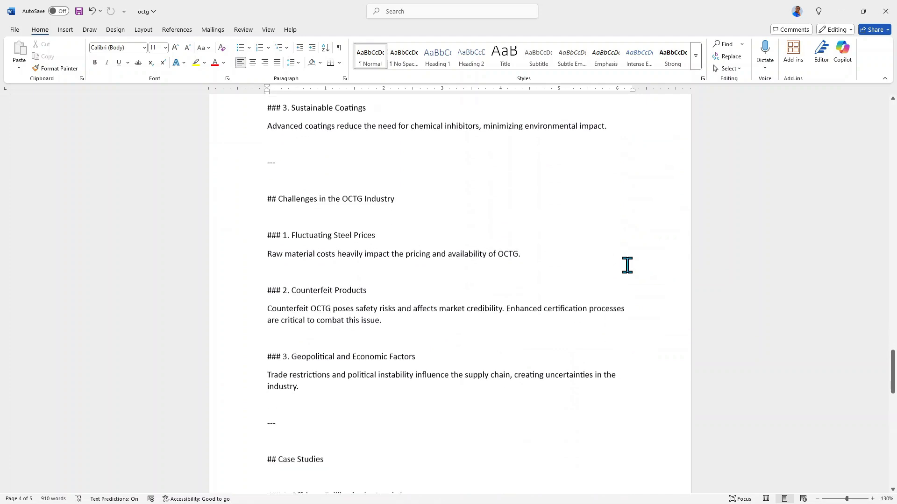
scroll(626, 263, down, 18)
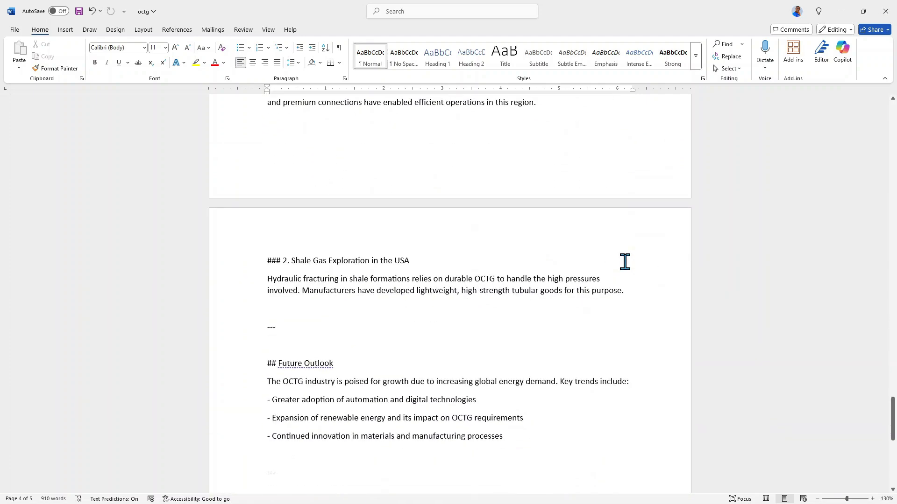
scroll(625, 262, down, 4)
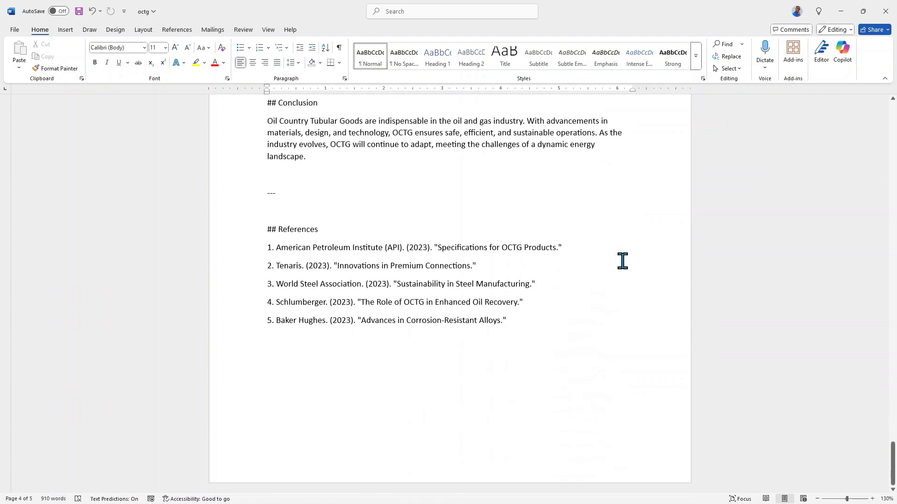
scroll(623, 260, up, 9)
scroll(623, 260, up, 20)
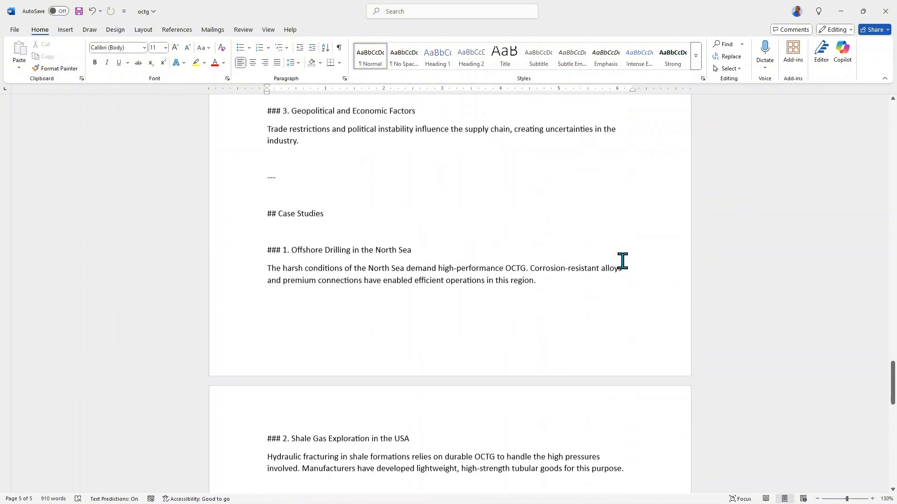
scroll(623, 260, up, 20)
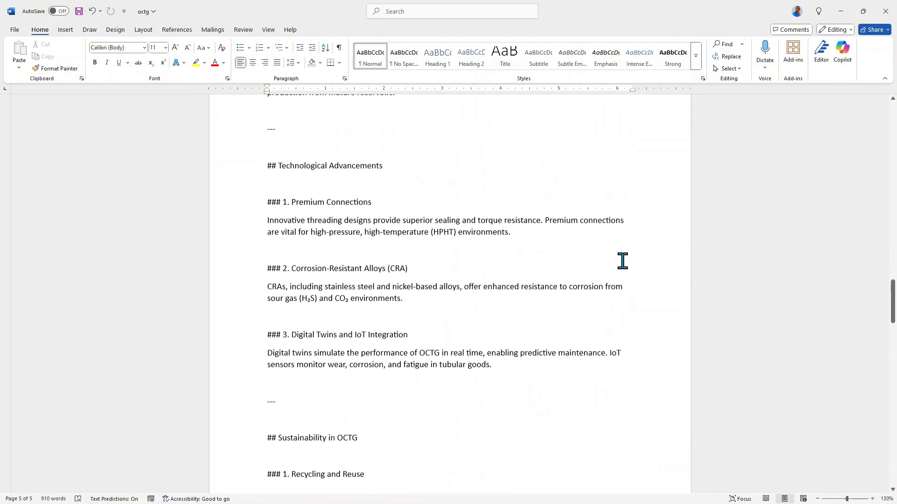
scroll(622, 260, up, 20)
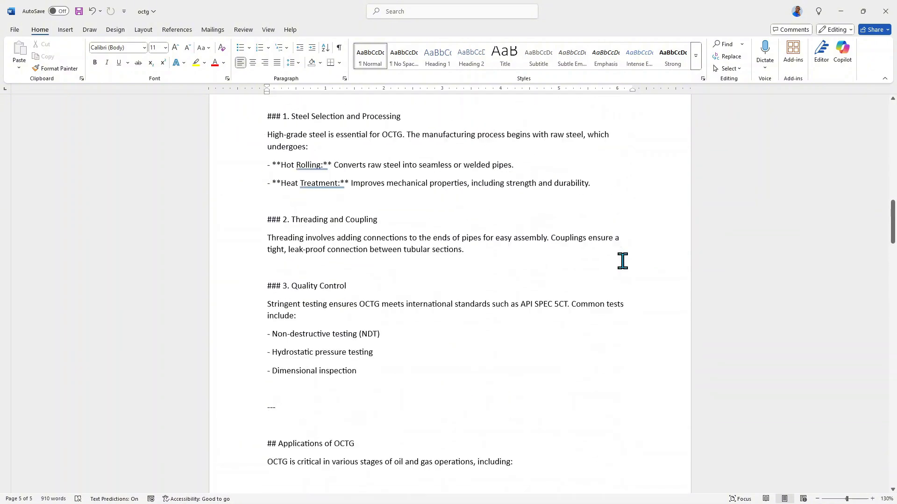
scroll(622, 260, up, 20)
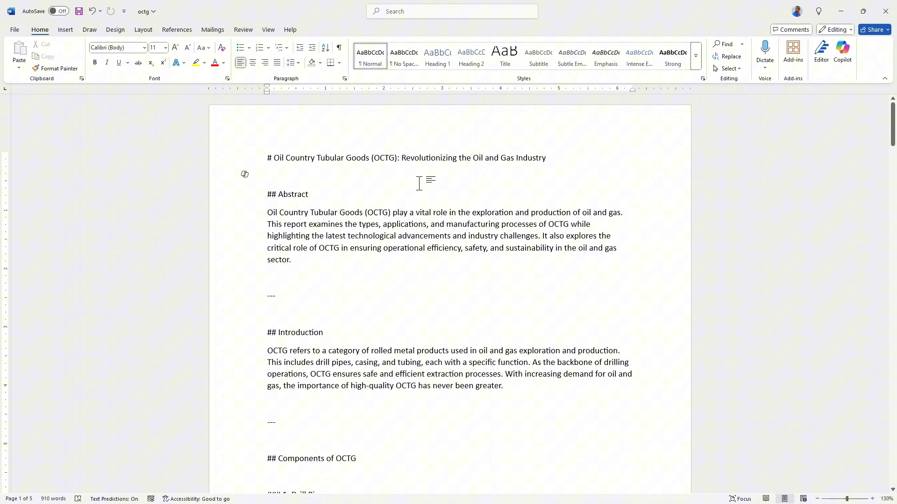
Show multiple pages side by side and set the zoom to 110% so two pages fit across the window.
click(268, 29)
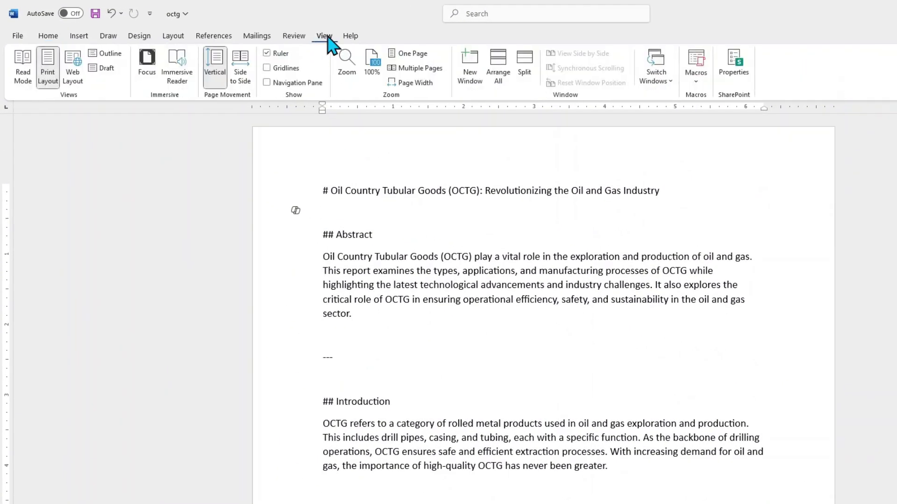
click(421, 70)
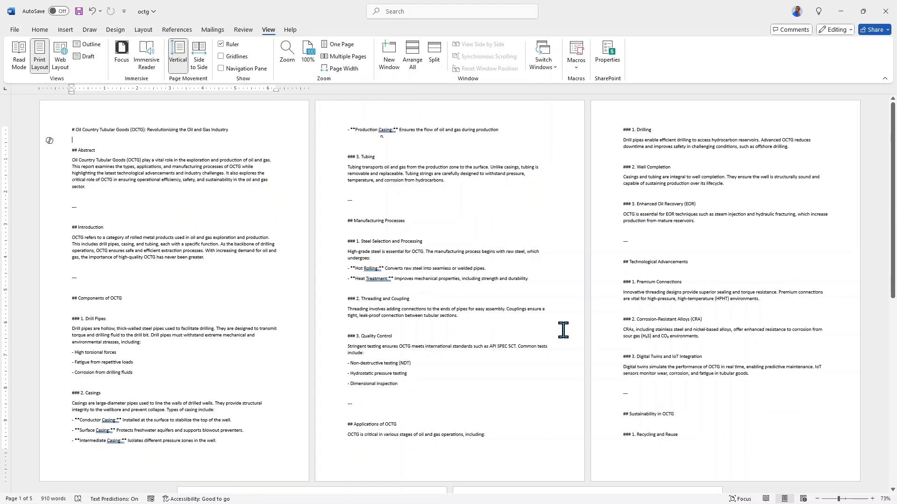
click(872, 499)
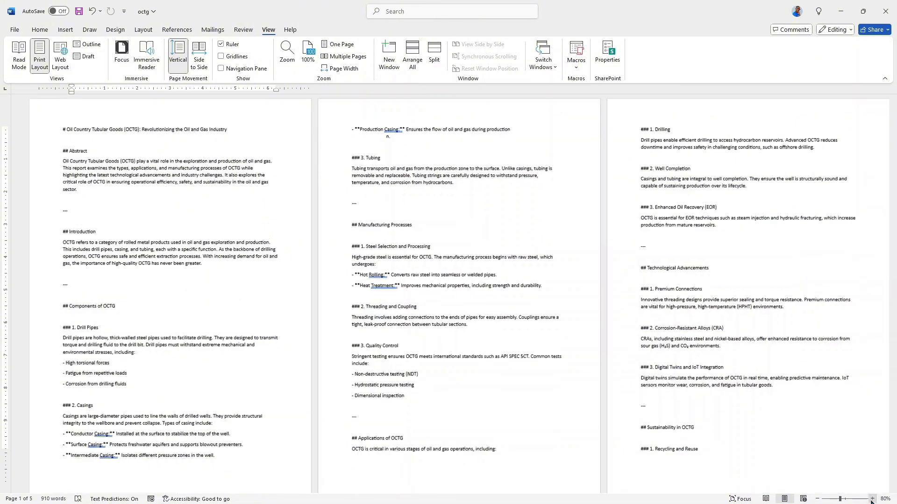
click(872, 498)
click(872, 498)
click(873, 499)
click(872, 499)
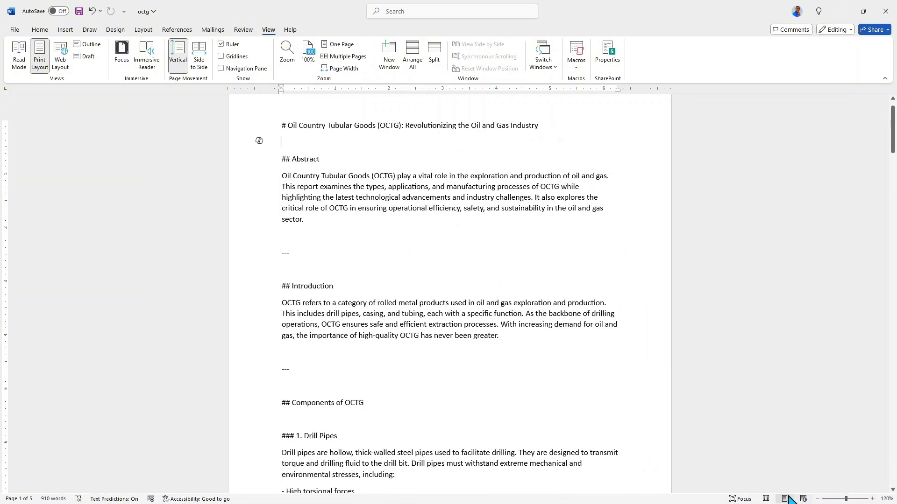
click(817, 499)
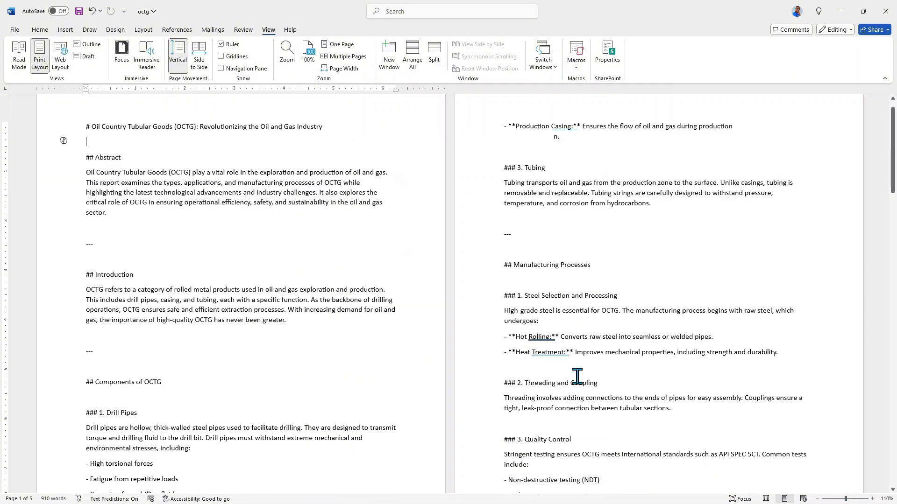
scroll(340, 176, up, 1)
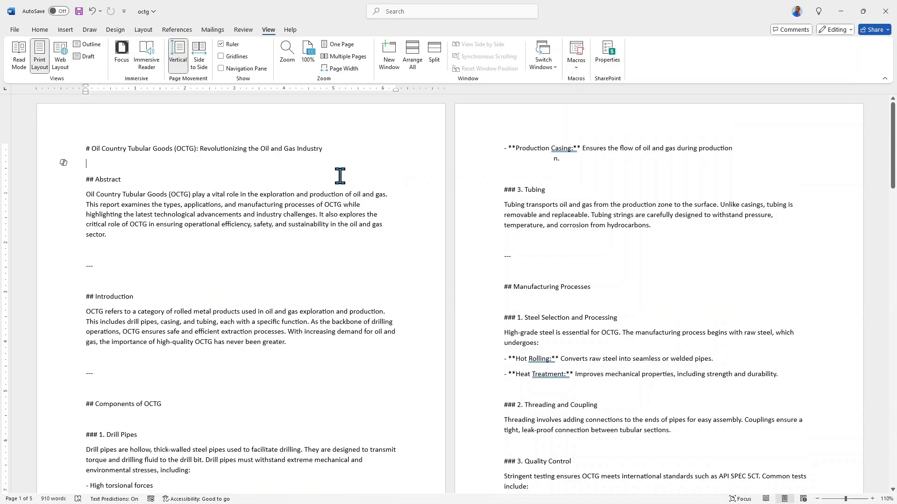
scroll(342, 175, down, 4)
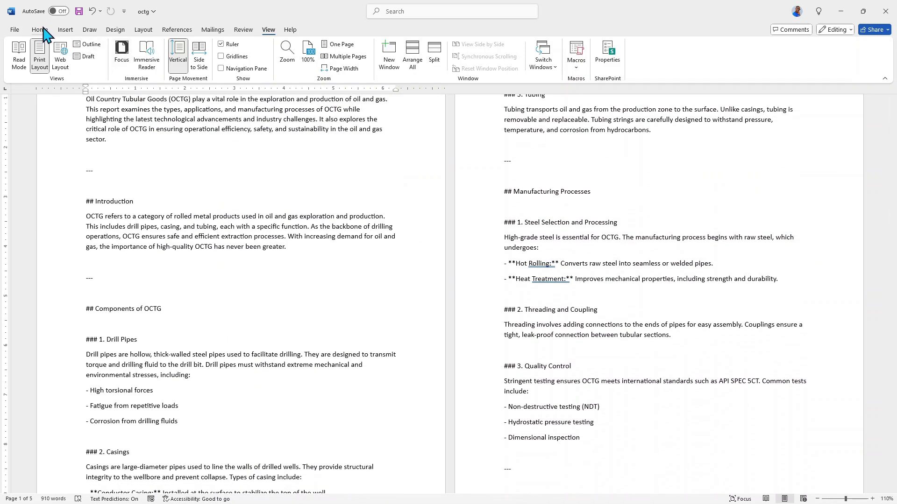
Modify the Normal style to use Times New Roman at 12 pt with justified alignment.
click(40, 30)
scroll(348, 200, up, 4)
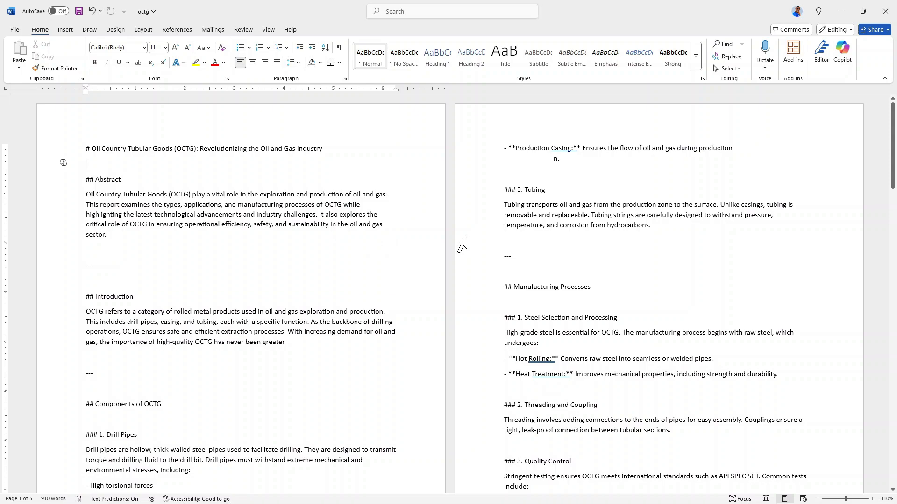
scroll(404, 220, down, 10)
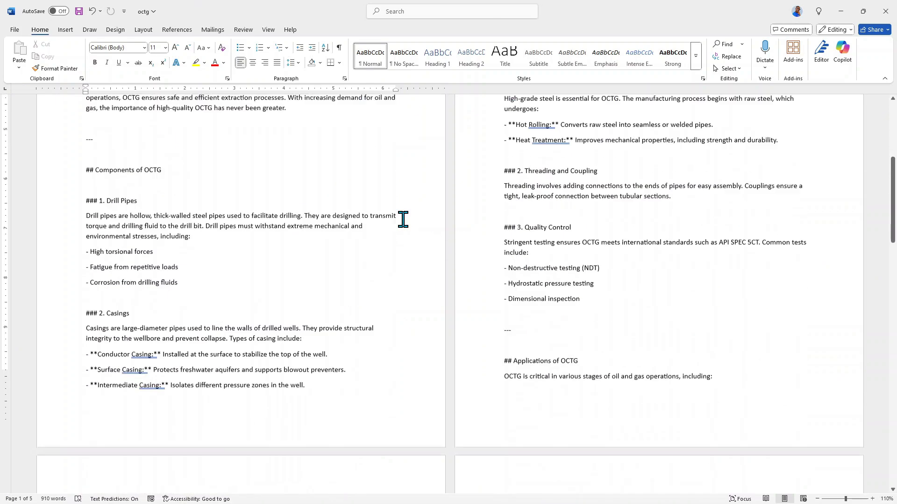
scroll(404, 218, up, 10)
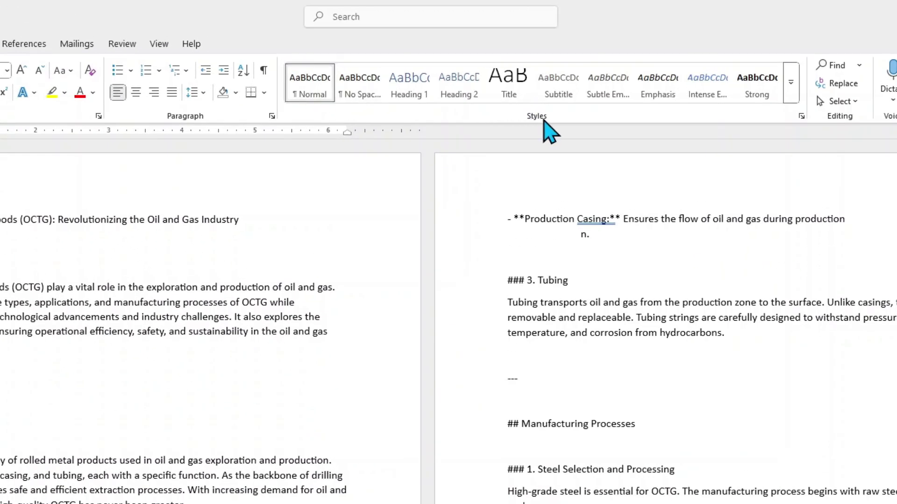
right_click(319, 96)
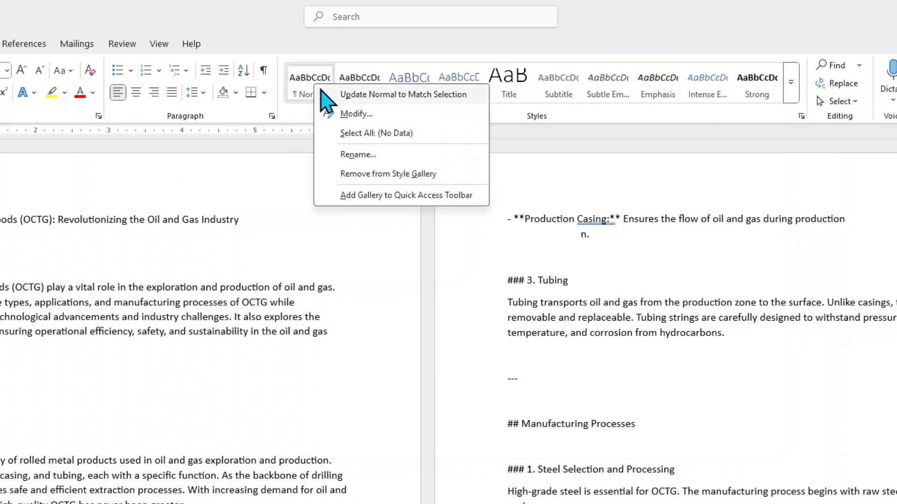
click(355, 114)
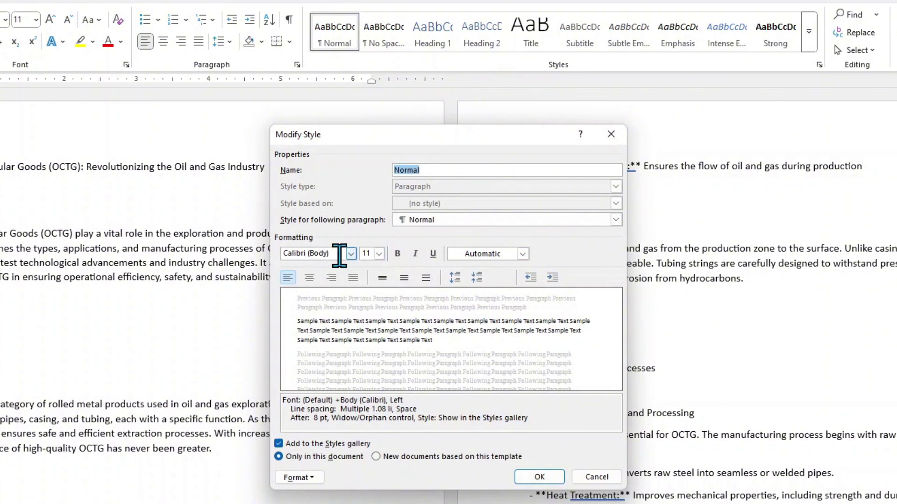
click(350, 254)
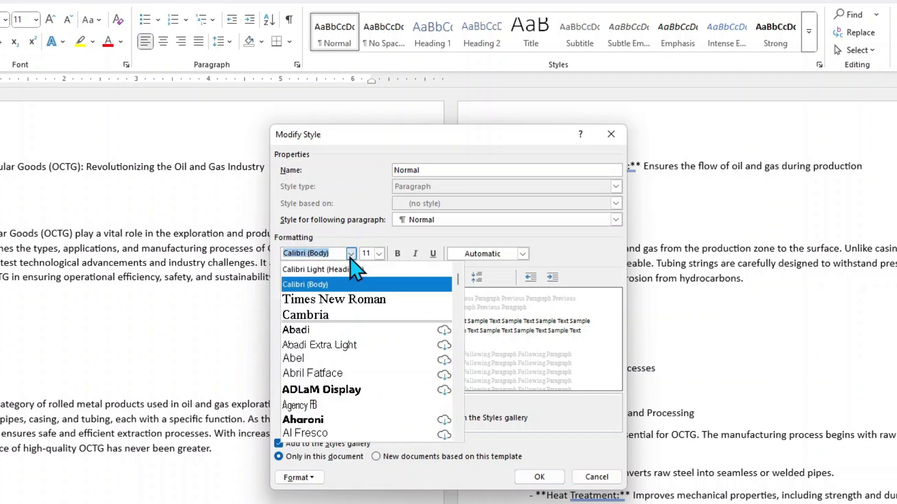
click(361, 299)
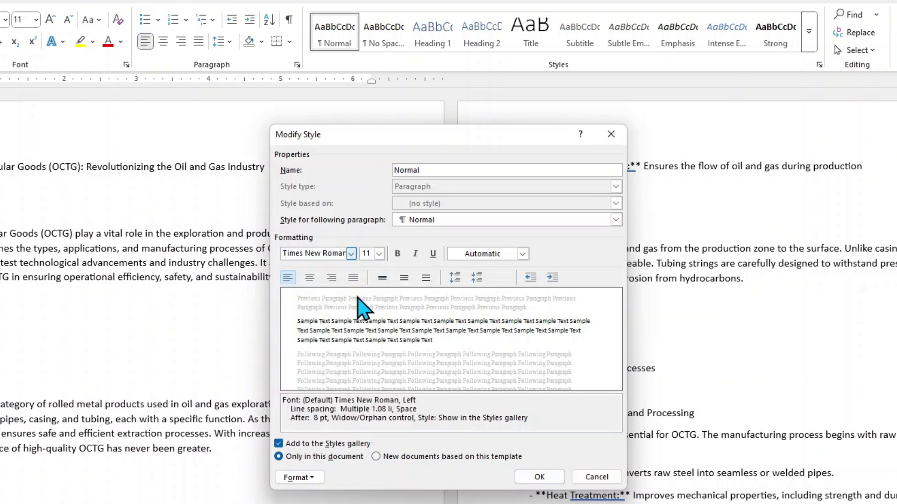
click(379, 254)
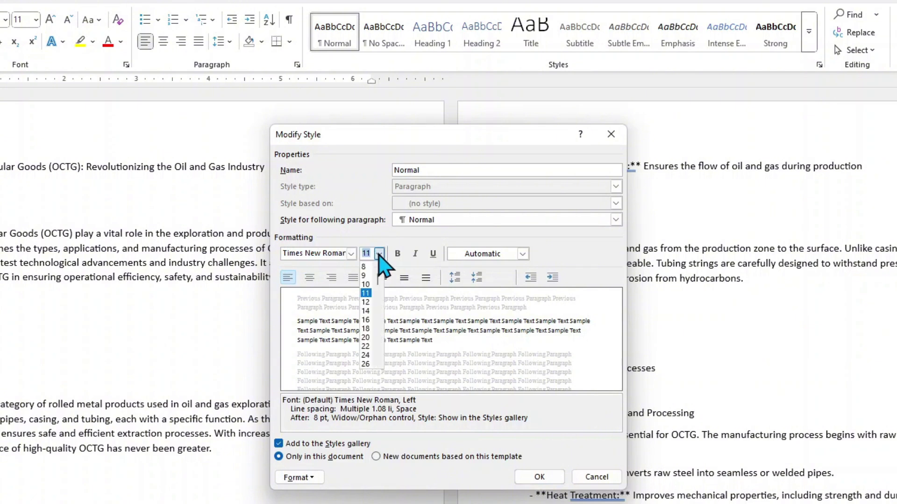
click(366, 302)
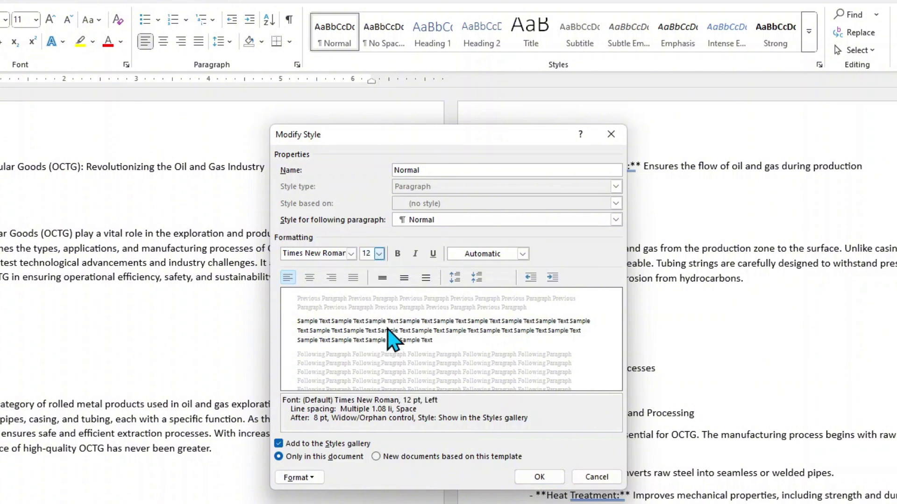
click(352, 278)
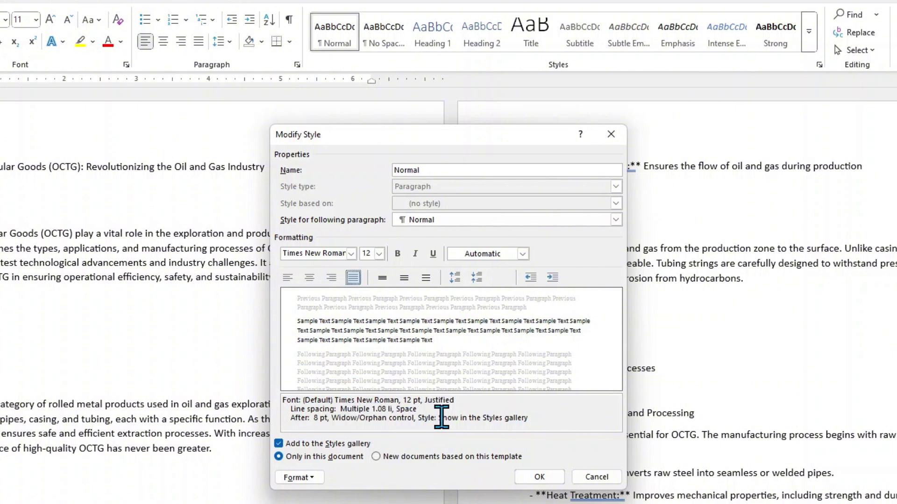
click(539, 477)
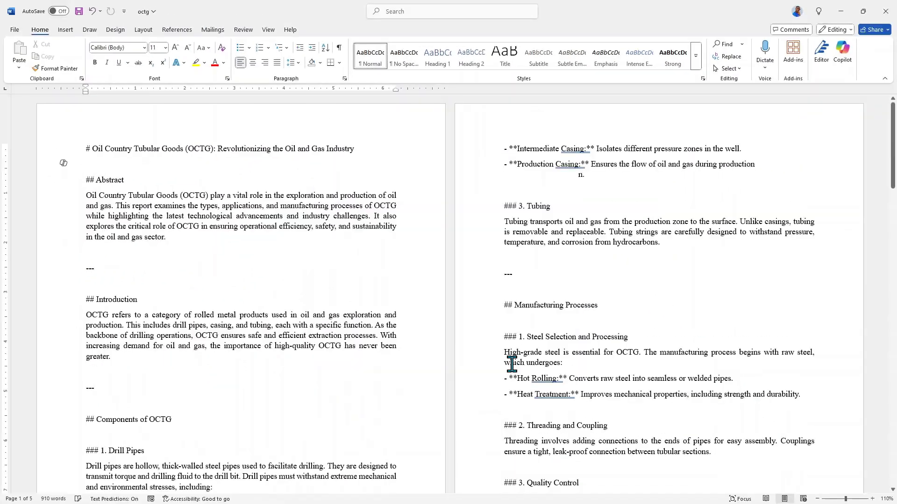
scroll(280, 244, down, 6)
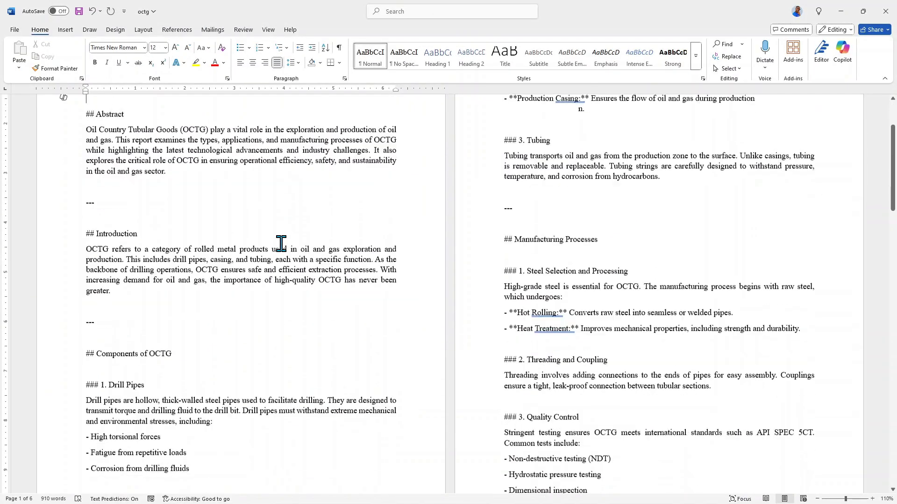
Apply 1.5 line spacing to the entire report, leaving no text selected.
scroll(281, 233, up, 3)
scroll(280, 234, up, 3)
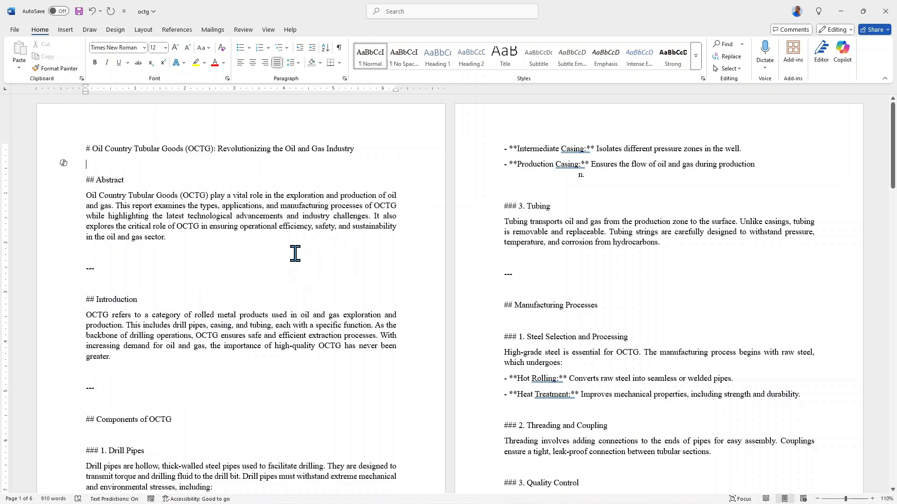
key(ctrl+a)
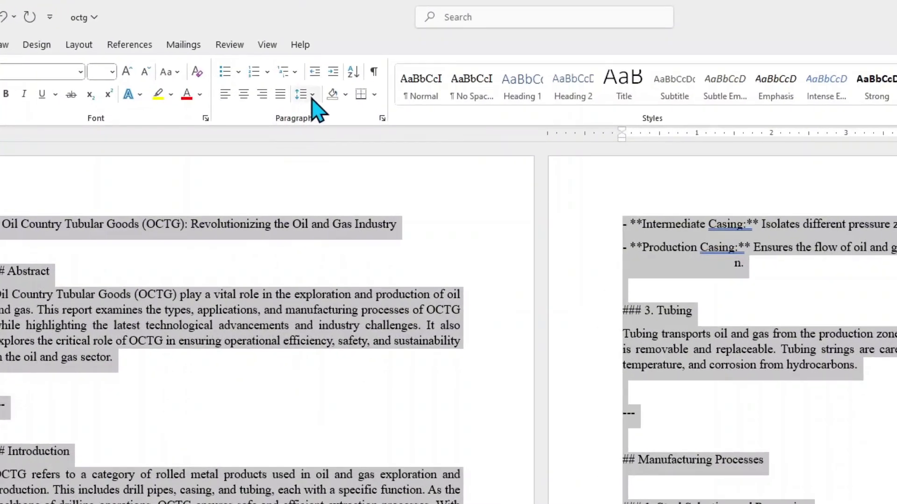
click(312, 96)
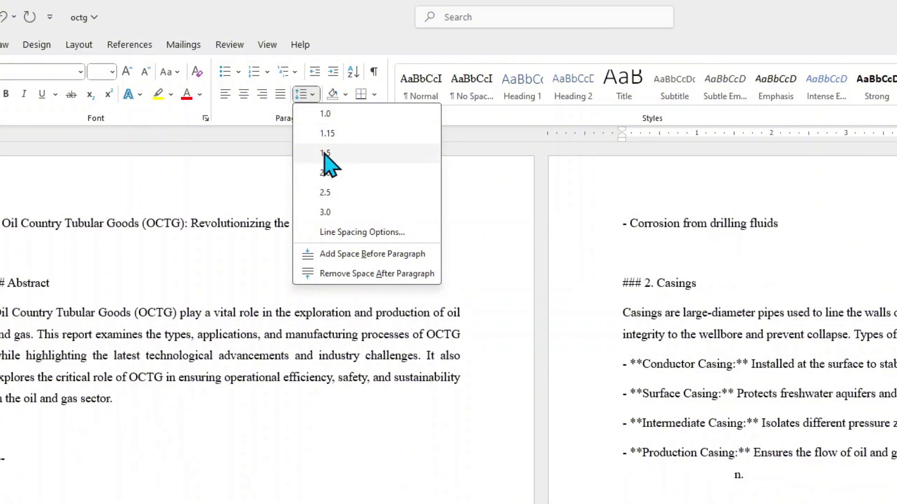
click(326, 154)
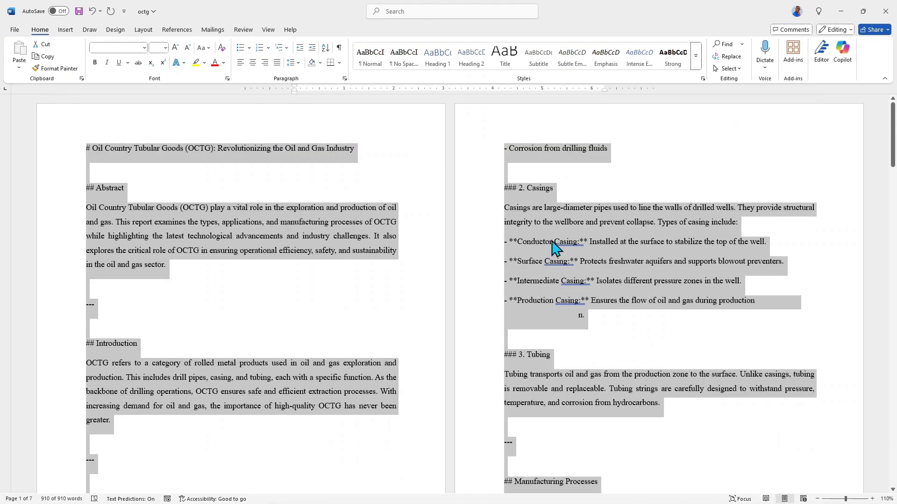
scroll(549, 242, down, 2)
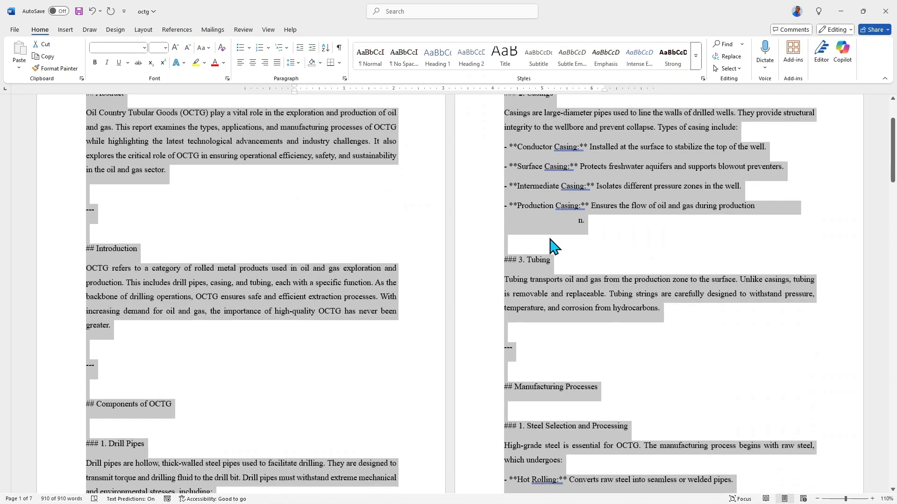
click(624, 227)
Examine the first pages of the report for stray symbols around headings, list items and section breaks.
scroll(624, 228, down, 9)
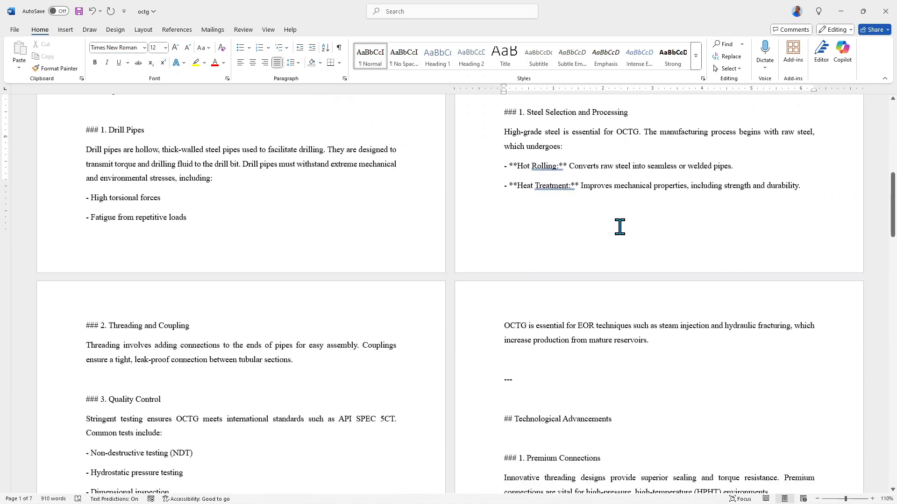
scroll(578, 235, up, 3)
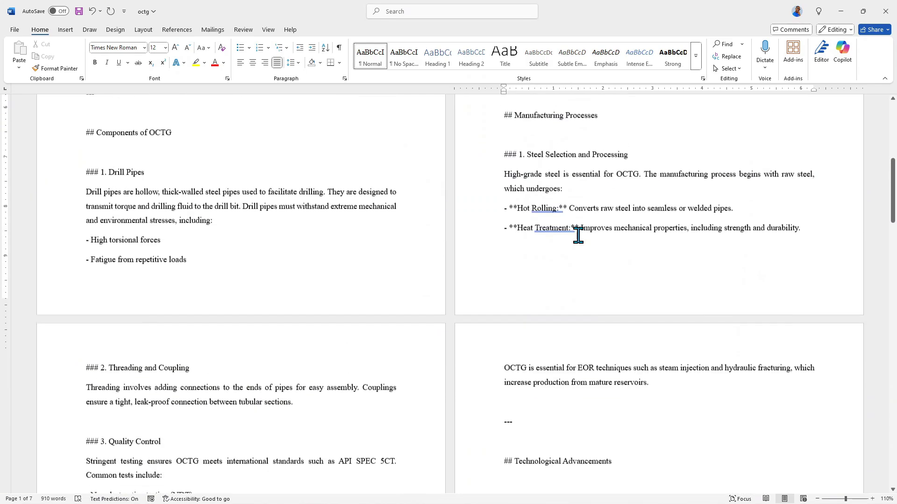
scroll(578, 235, up, 5)
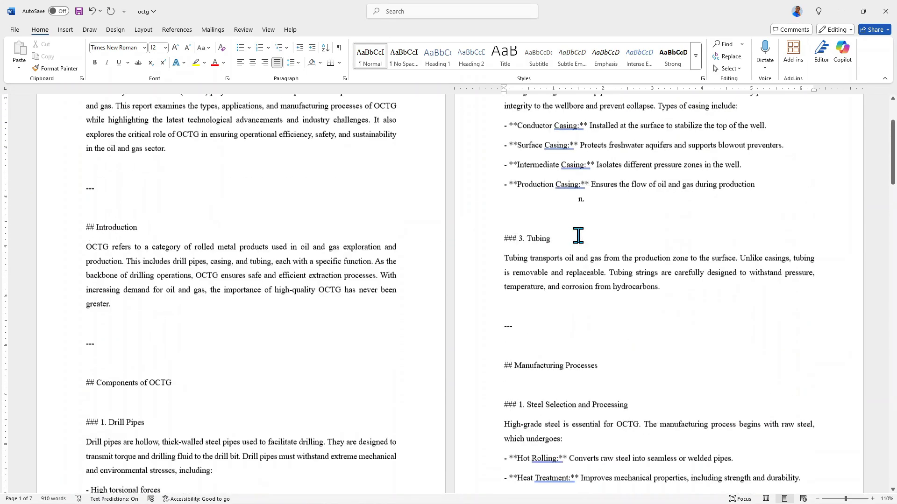
scroll(578, 235, up, 1)
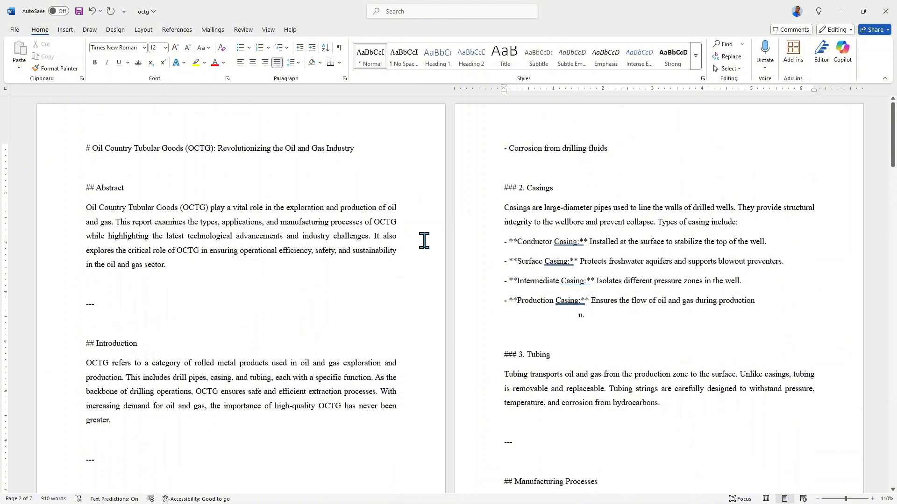
scroll(525, 230, down, 5)
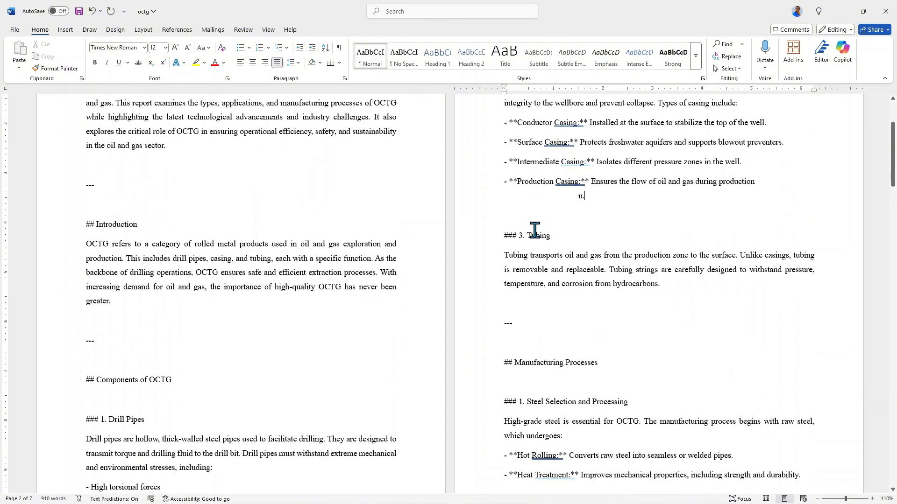
scroll(519, 147, up, 1)
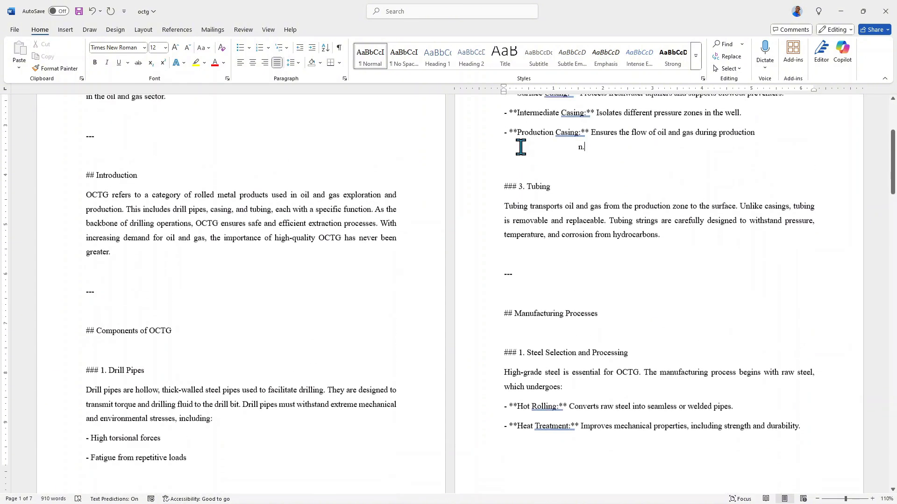
scroll(517, 190, down, 2)
scroll(515, 186, down, 5)
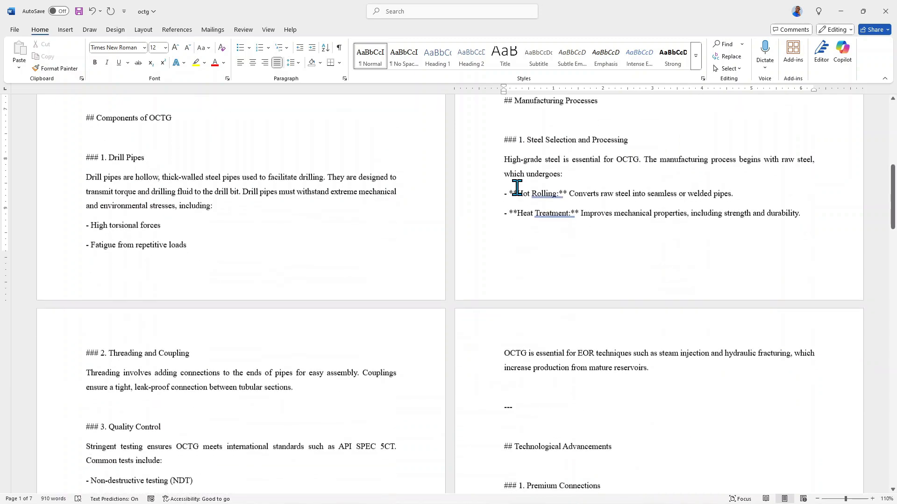
scroll(541, 124, up, 5)
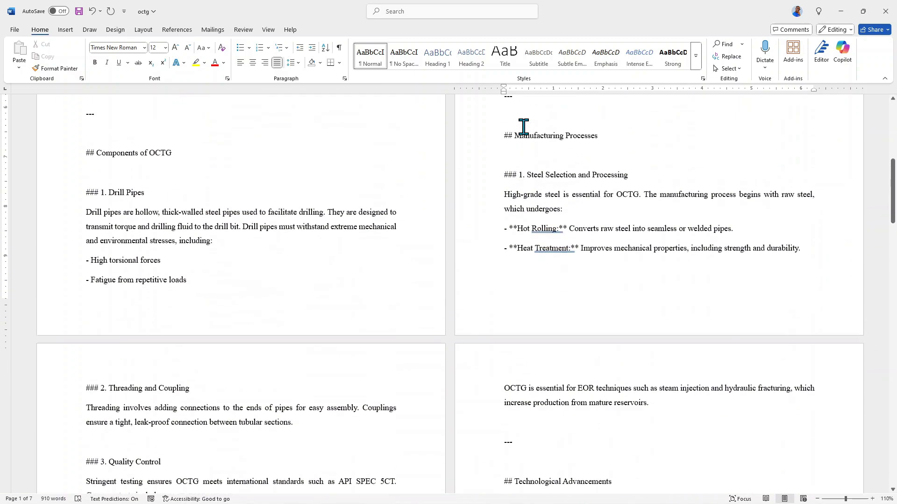
scroll(524, 129, up, 2)
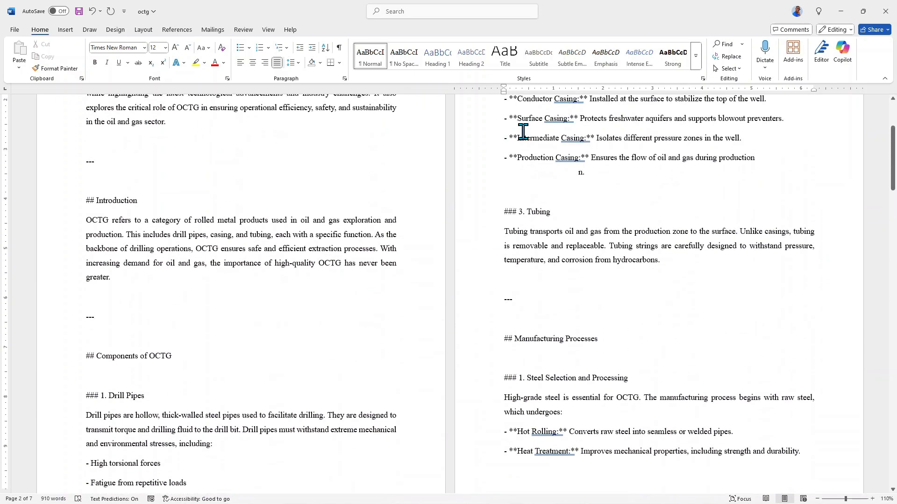
scroll(528, 143, up, 3)
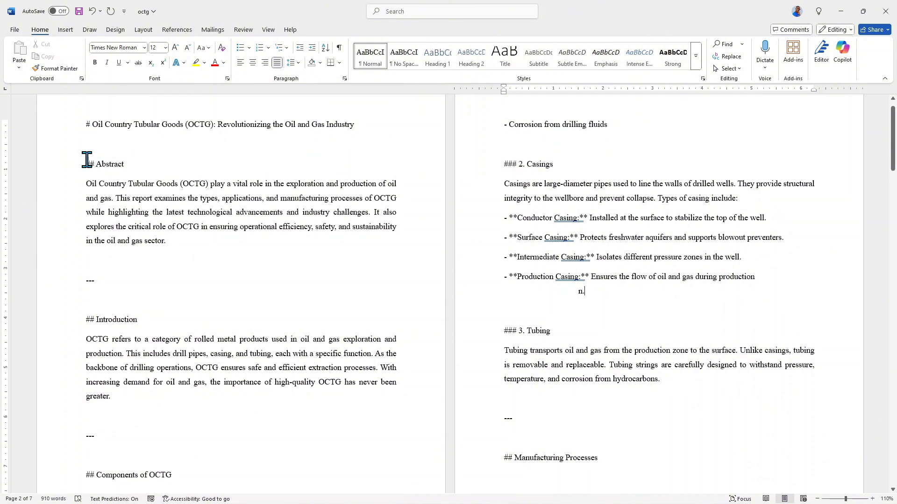
scroll(474, 240, down, 4)
scroll(474, 241, up, 4)
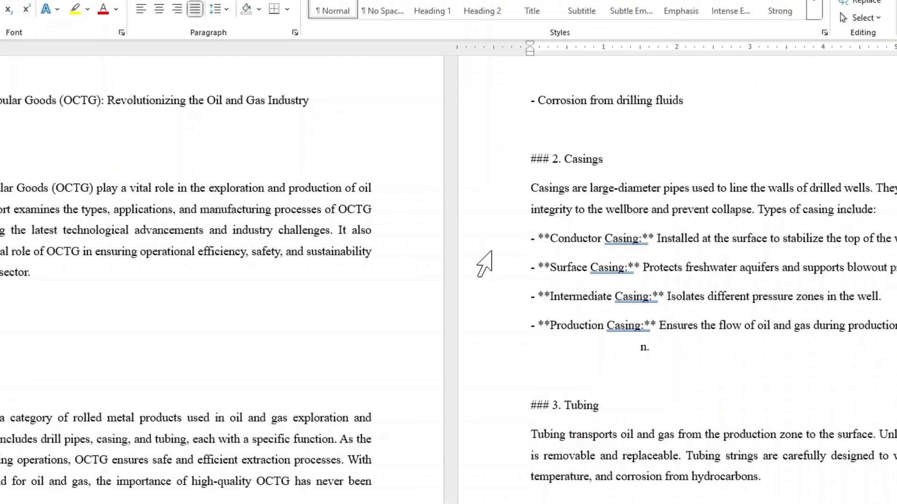
Remove every "#" symbol from the document by replacing all occurrences with nothing.
key(ctrl+h)
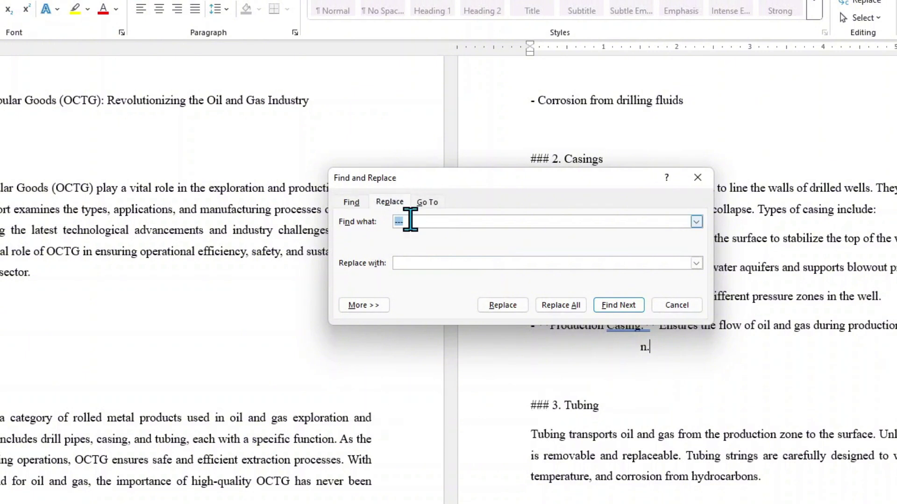
key(BackSpace)
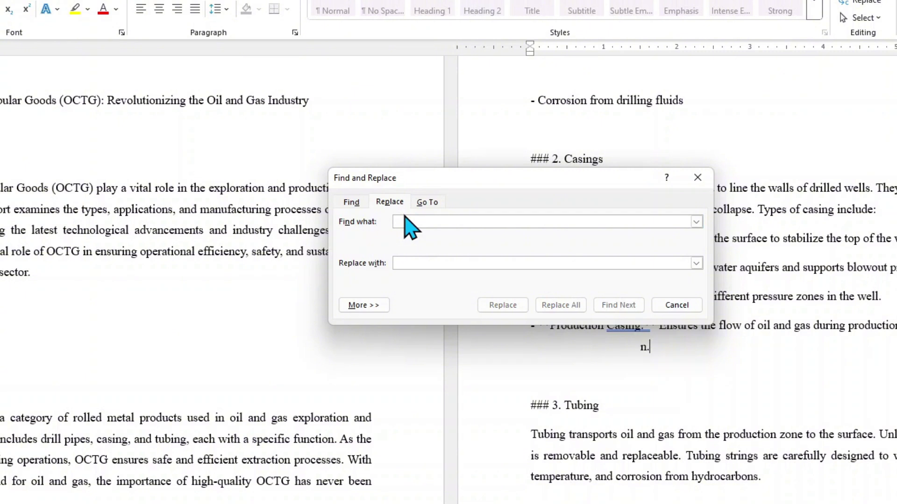
text(#)
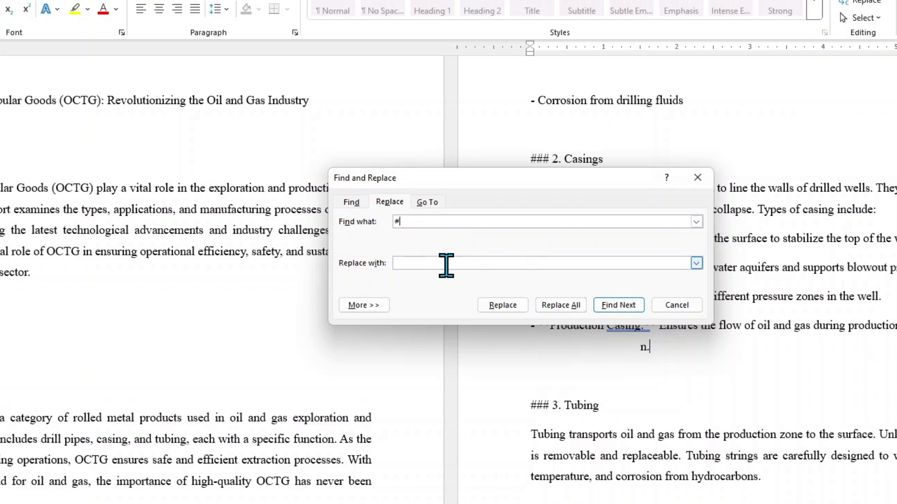
click(564, 312)
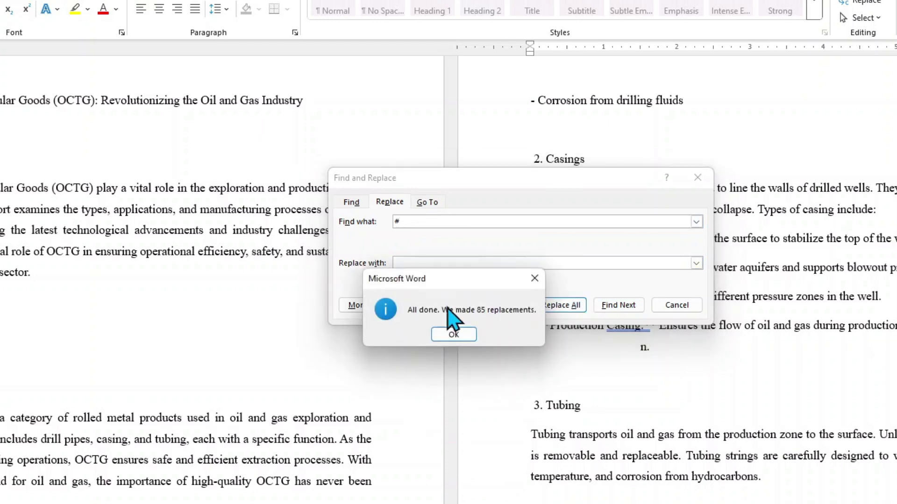
click(463, 333)
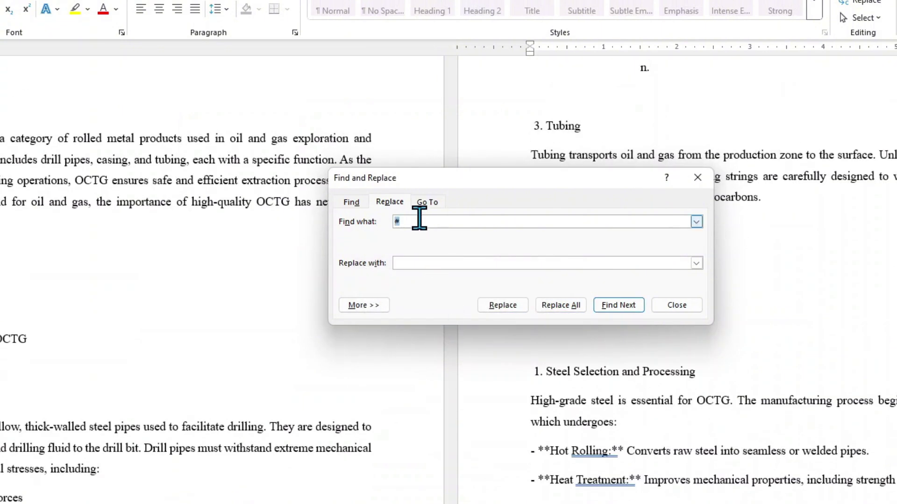
Remove every "*" symbol from the document by replacing all occurrences with nothing.
key(BackSpace)
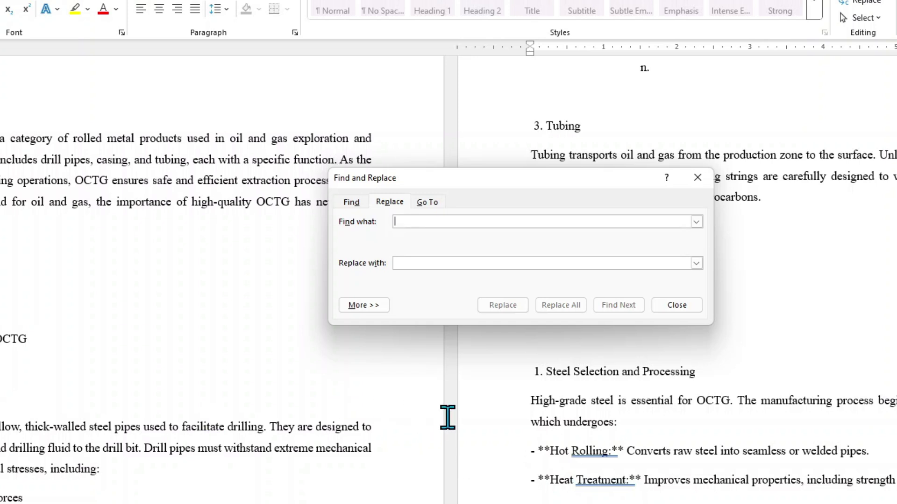
text(*)
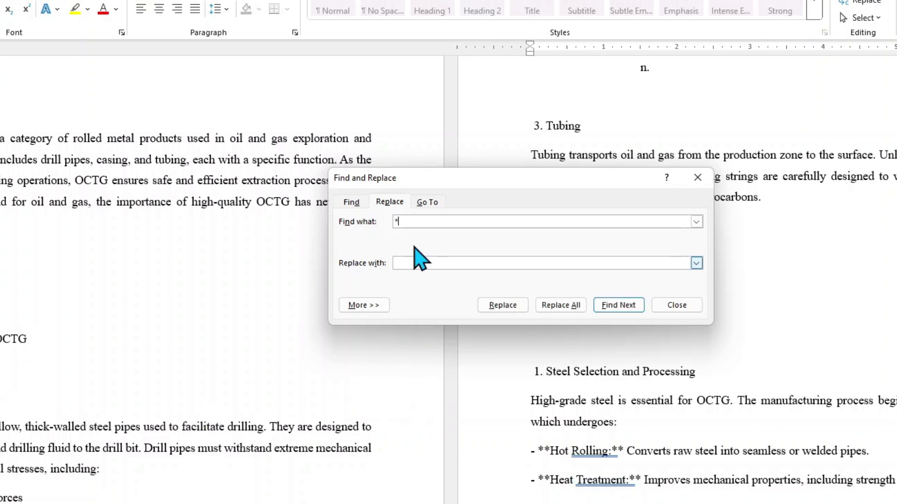
click(553, 309)
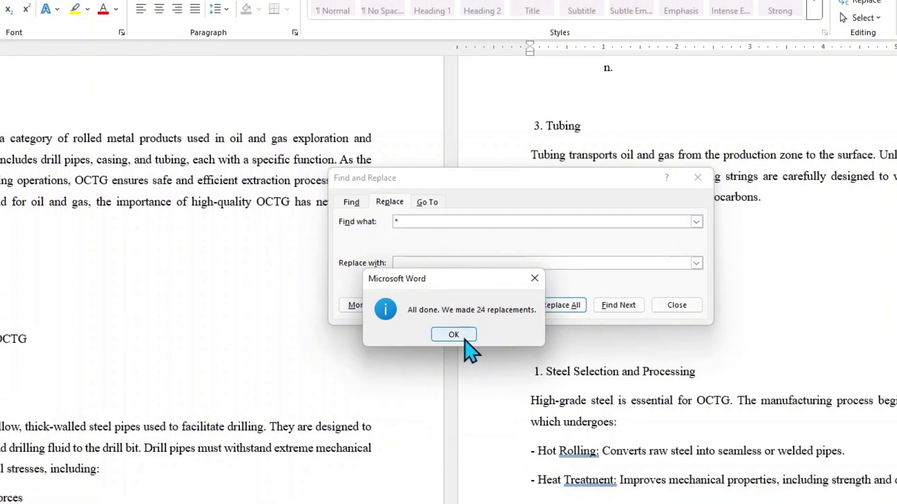
click(465, 340)
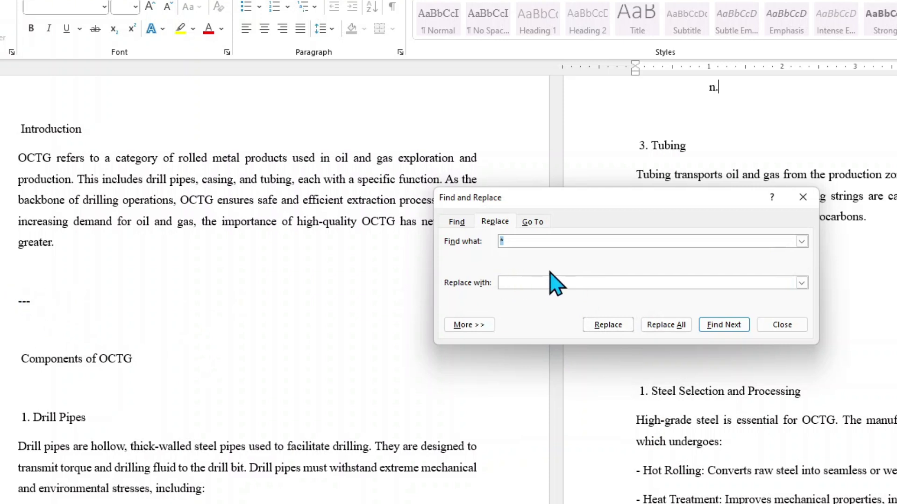
Remove every "---" separator from the document by replacing all with nothing, and close Find and Replace.
key(BackSpace)
text(---)
click(669, 326)
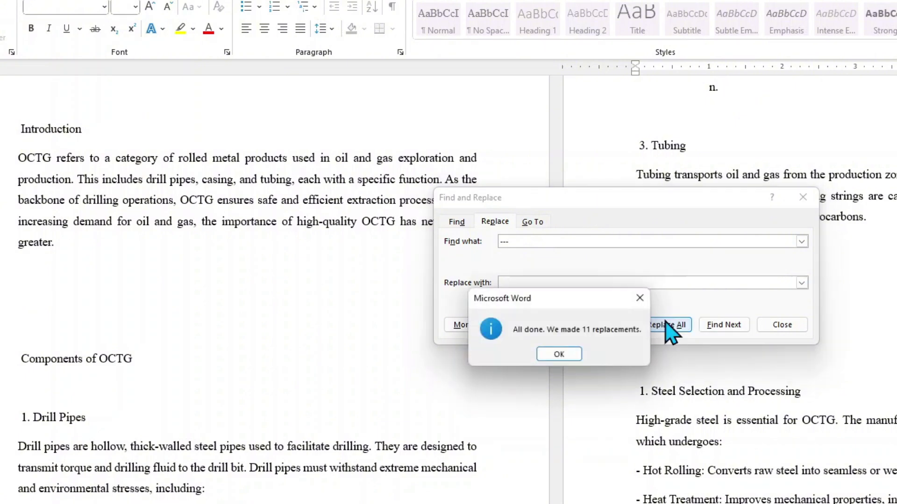
click(548, 355)
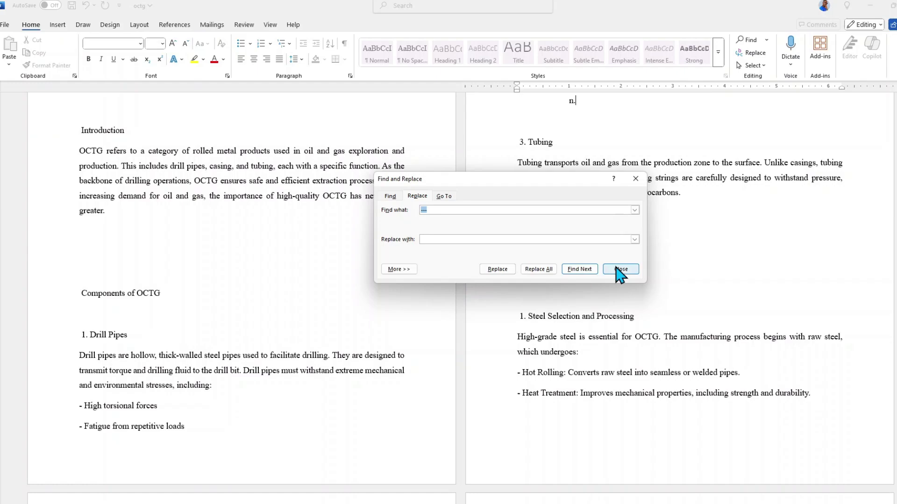
click(782, 324)
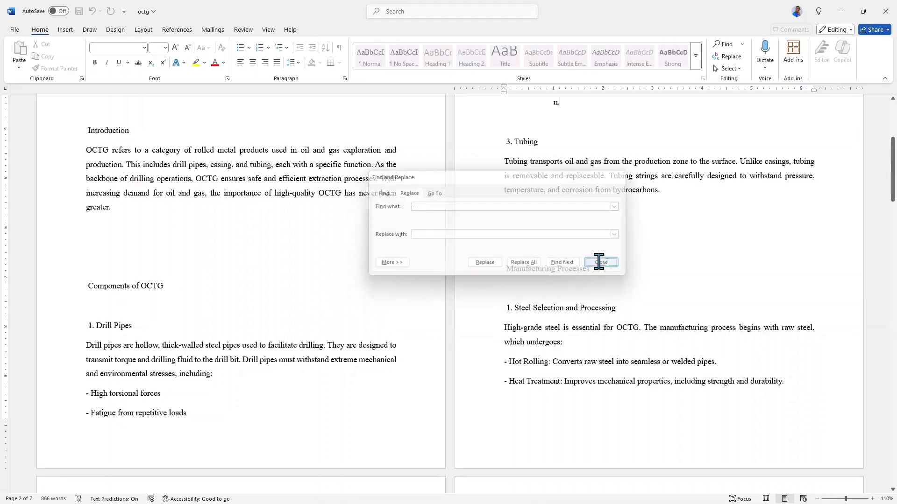
Review the cleaned report from the title to the References section for leftover symbols, extra gaps and unstyled headings.
scroll(551, 273, up, 8)
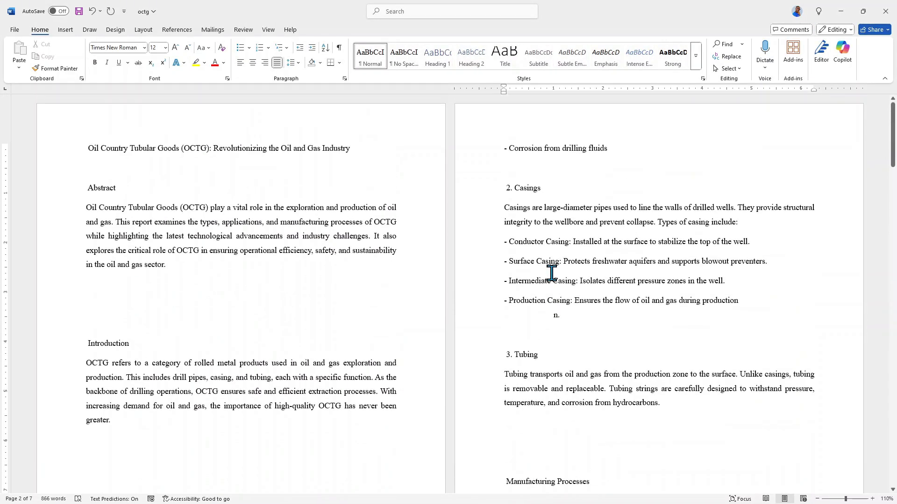
scroll(551, 273, down, 15)
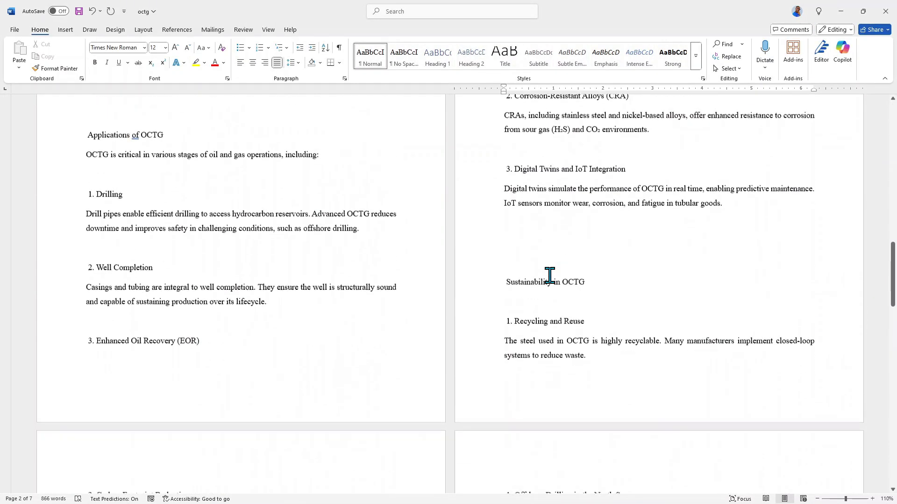
scroll(550, 276, down, 13)
scroll(548, 277, down, 18)
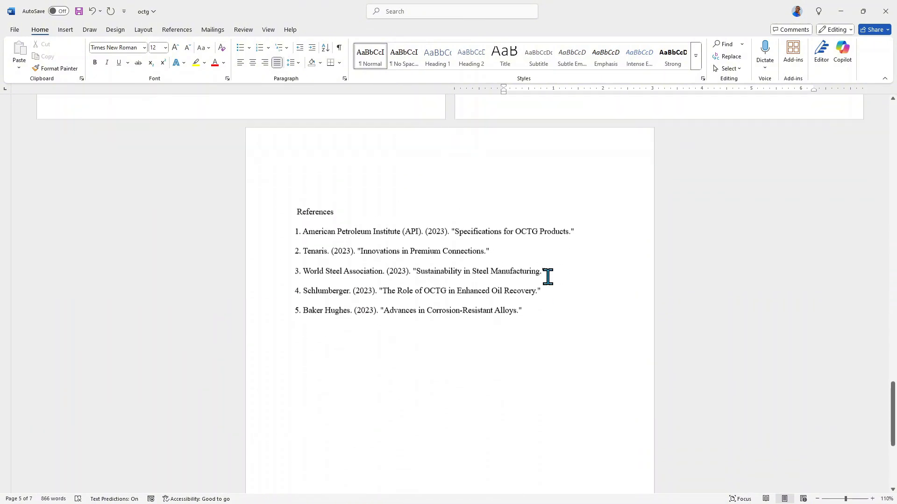
scroll(547, 277, up, 7)
scroll(548, 277, up, 2)
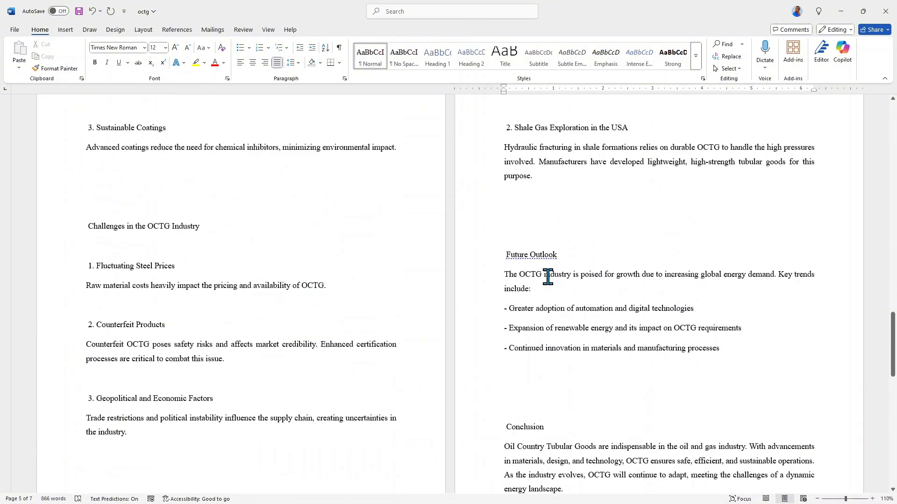
scroll(546, 276, up, 6)
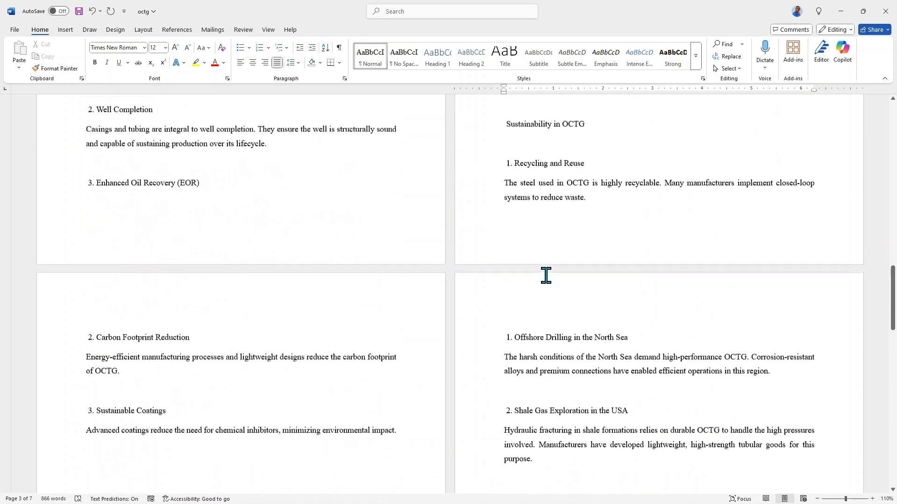
scroll(546, 276, up, 6)
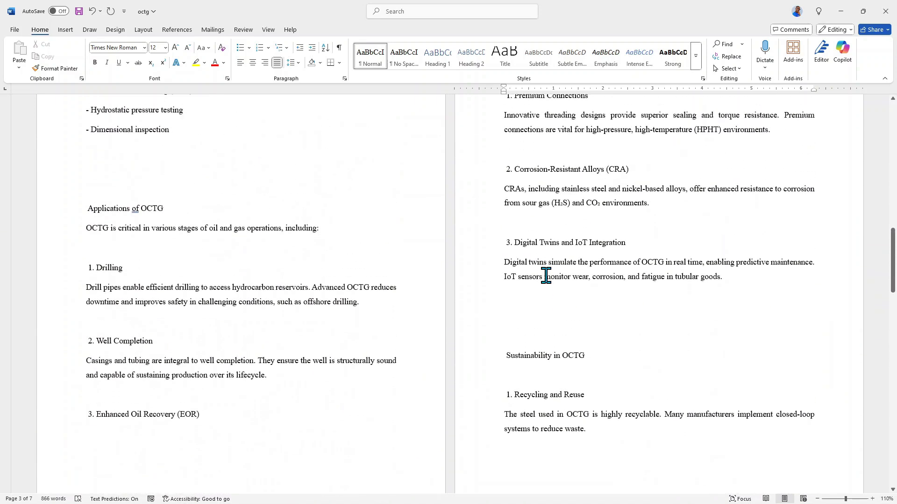